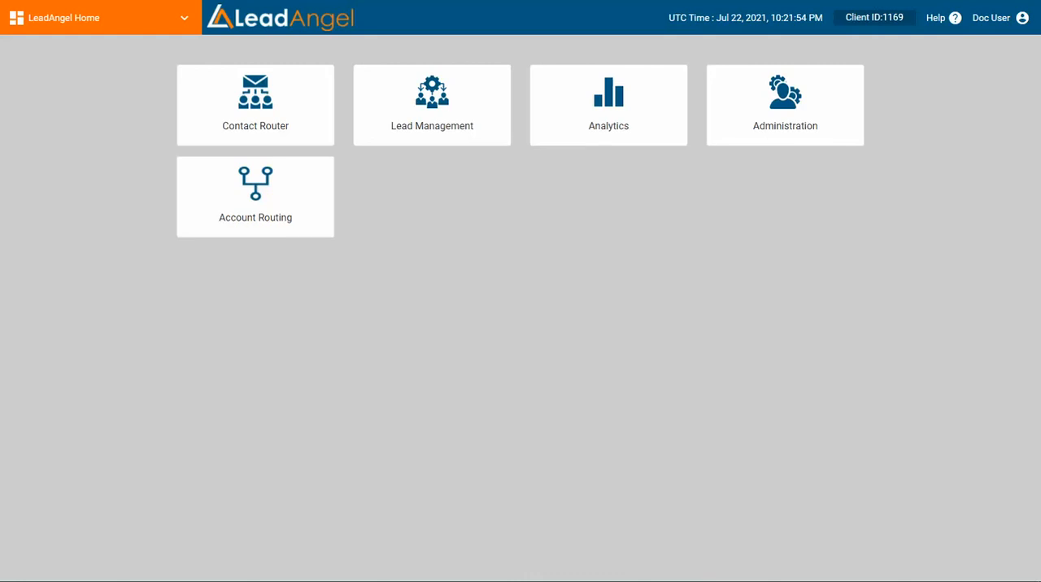
Open the Account Routing module and expand its Sales Team, Data Dictionary, Account Routing Territory and Account Router sections.
click(256, 197)
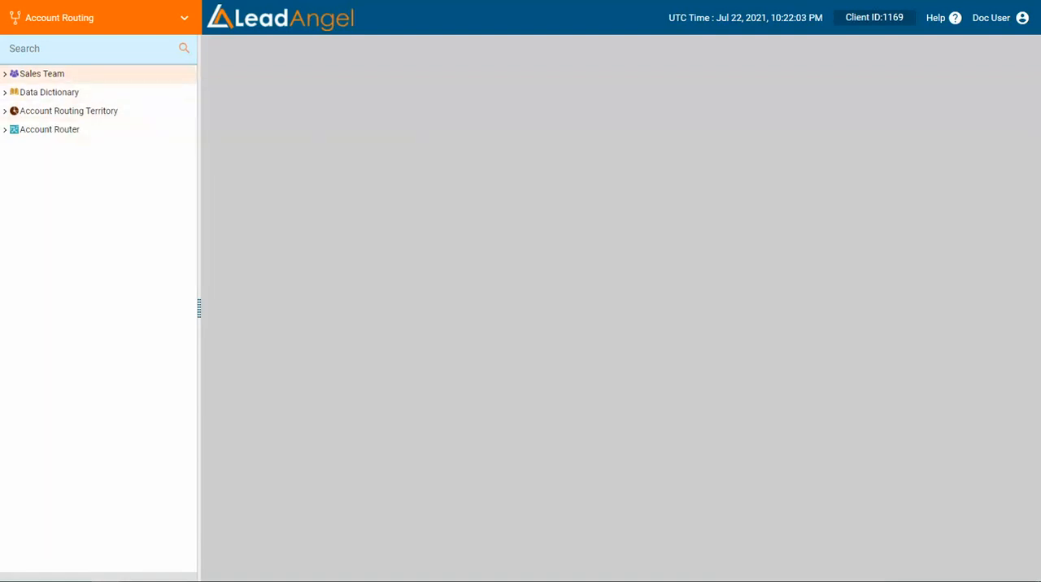
click(41, 74)
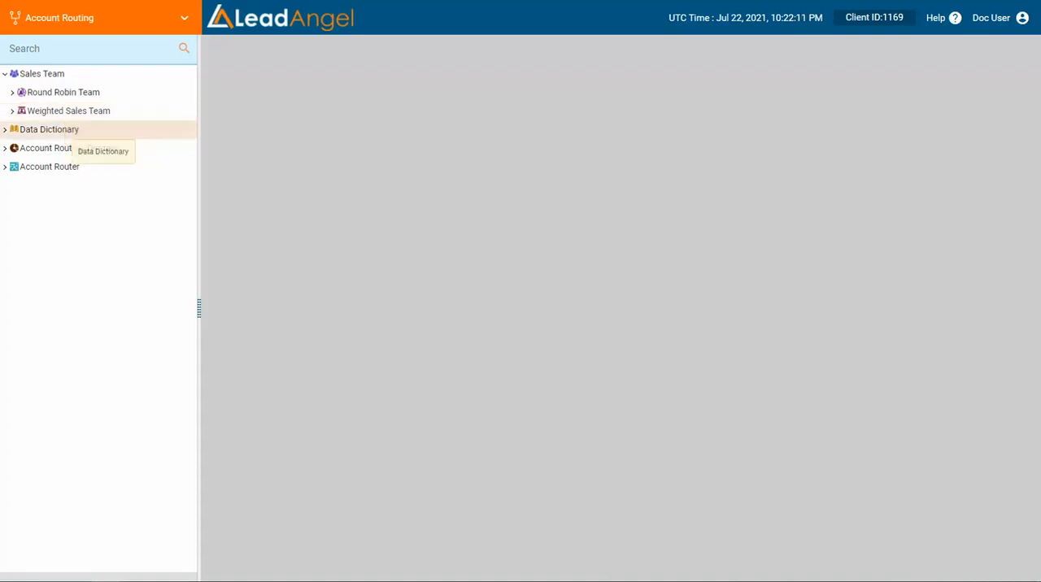
click(49, 130)
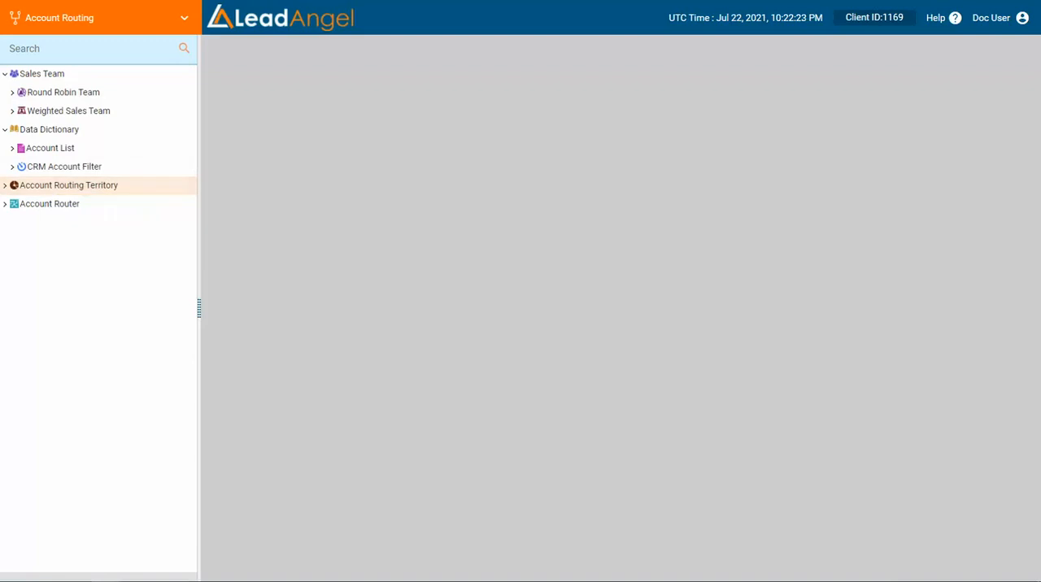
click(65, 185)
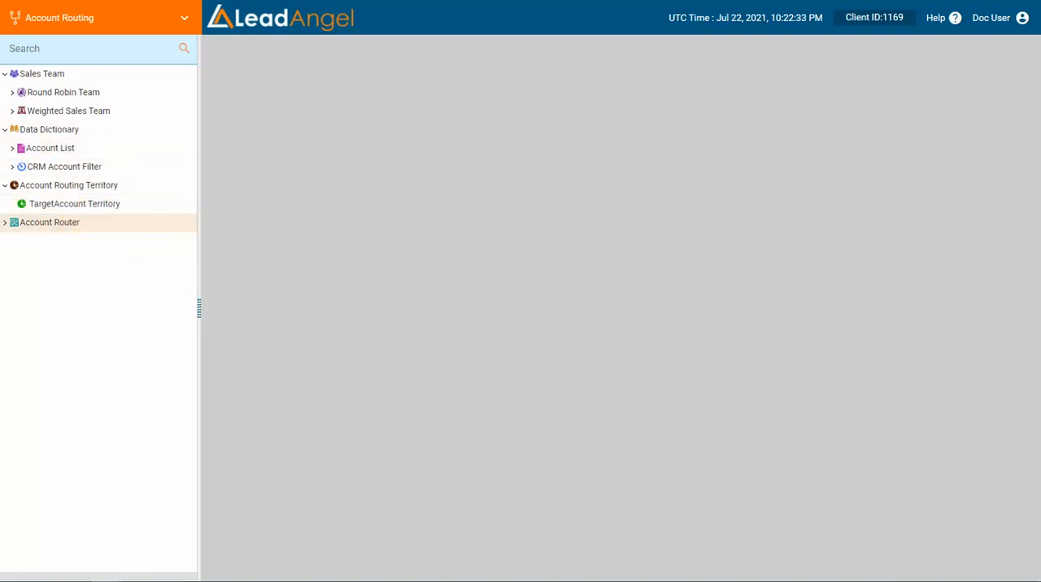
click(49, 222)
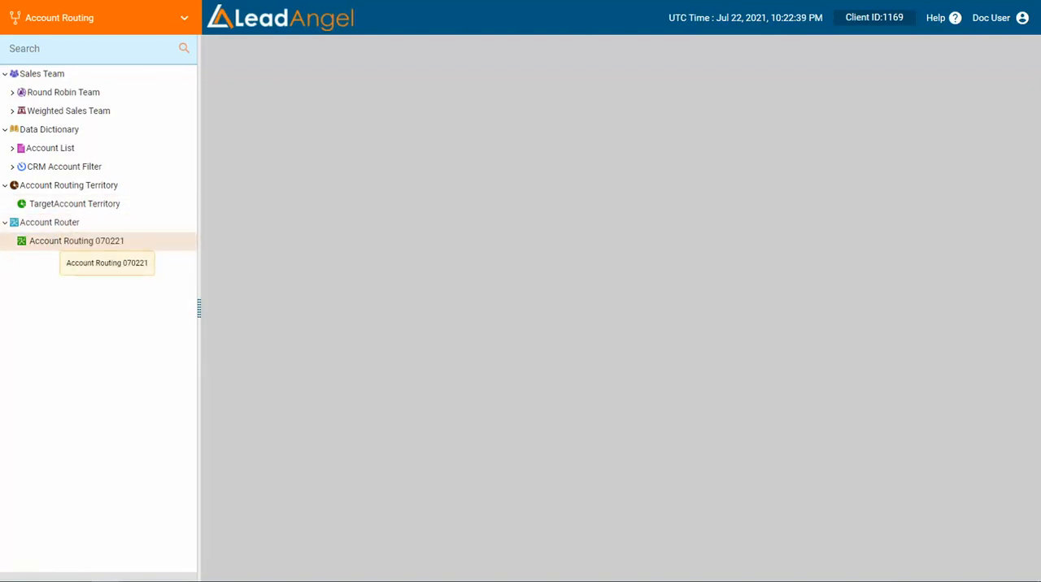
Examine the Round Robin Team, Weighted Sales Team, Account List and CRM Account Filter entries.
click(72, 92)
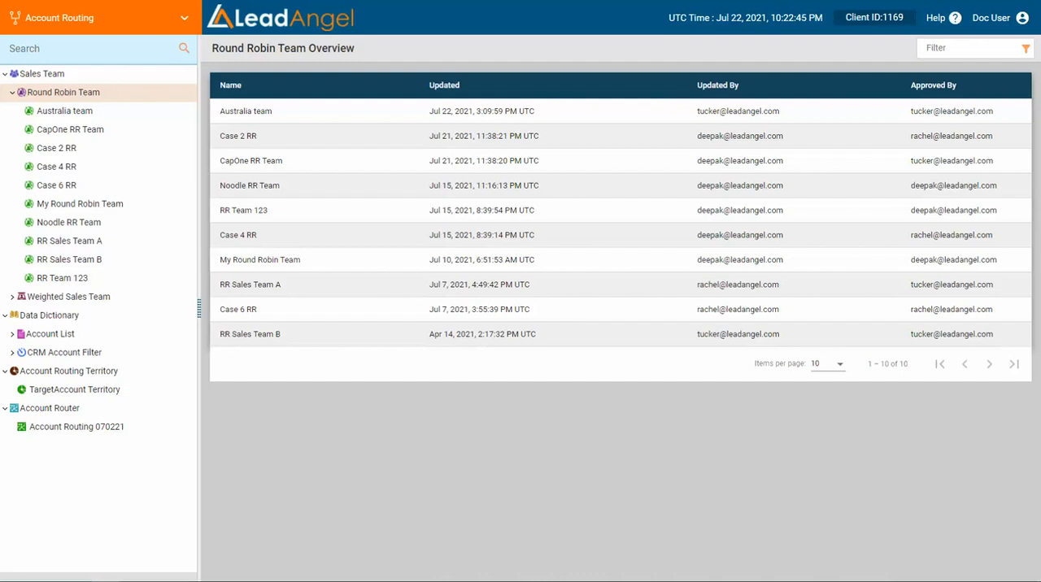
click(68, 93)
click(68, 111)
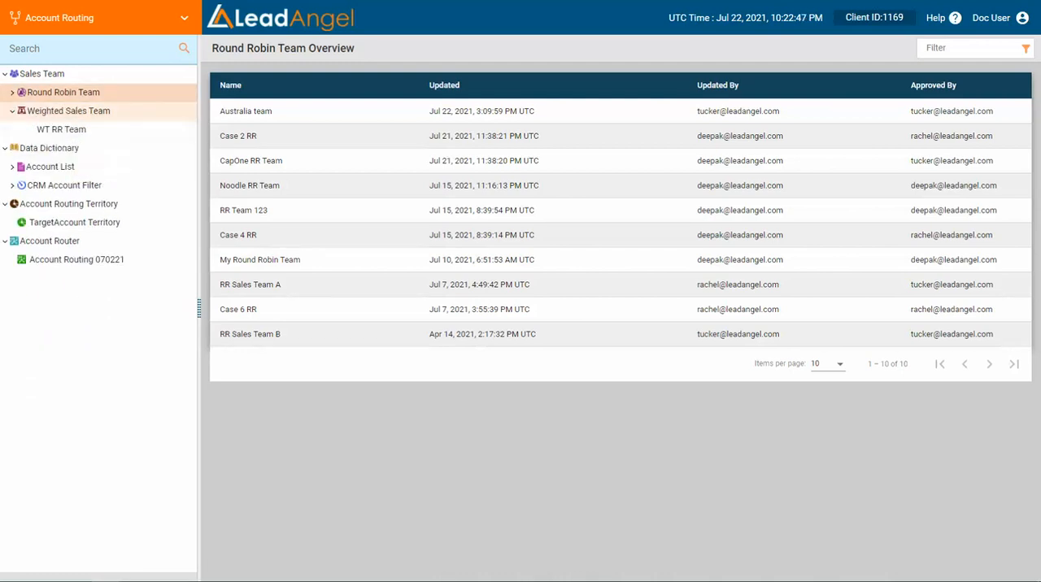
click(69, 111)
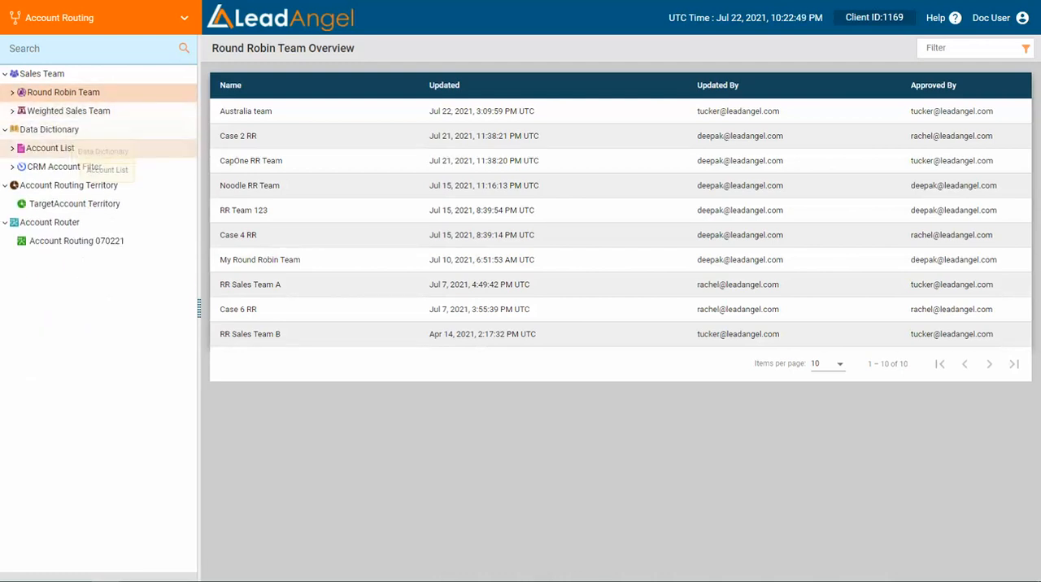
click(73, 149)
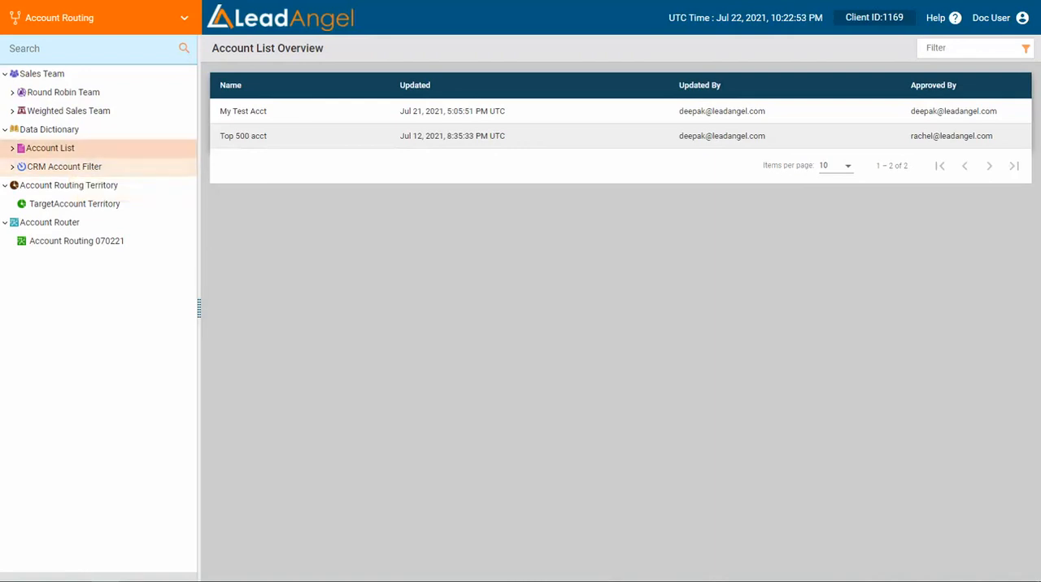
click(73, 166)
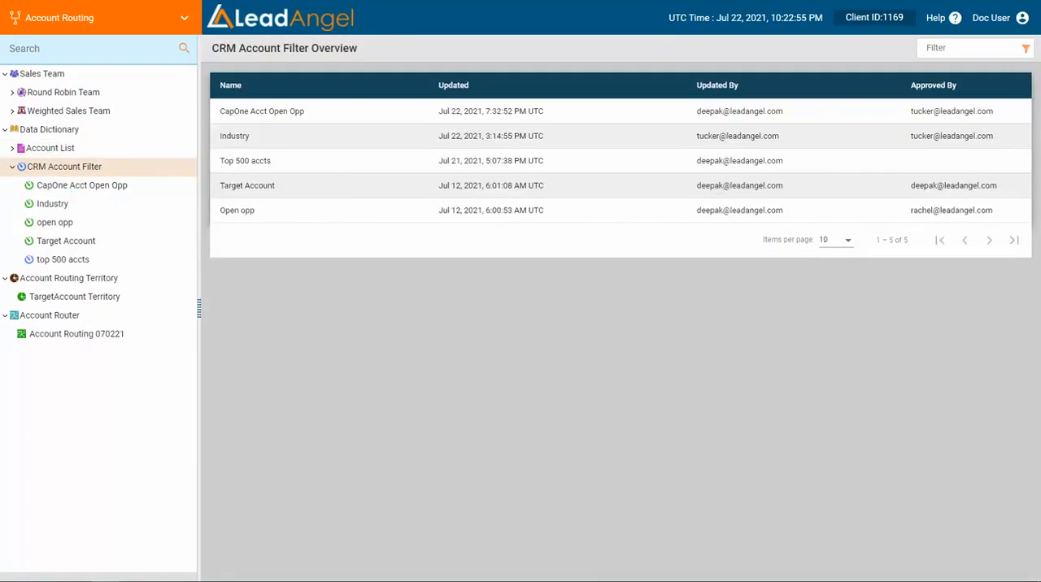
right_click(69, 167)
click(130, 179)
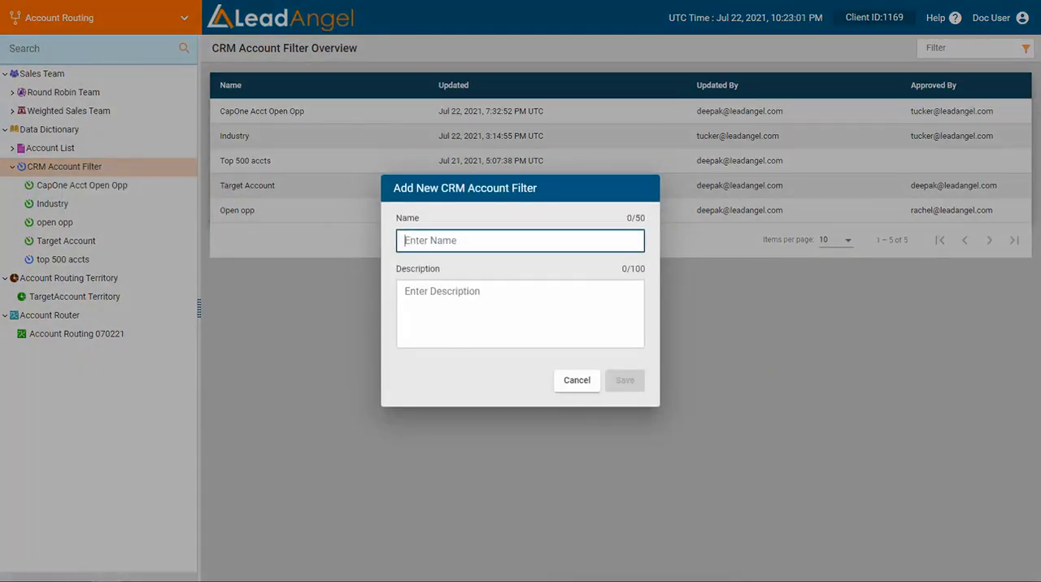
click(577, 378)
click(59, 168)
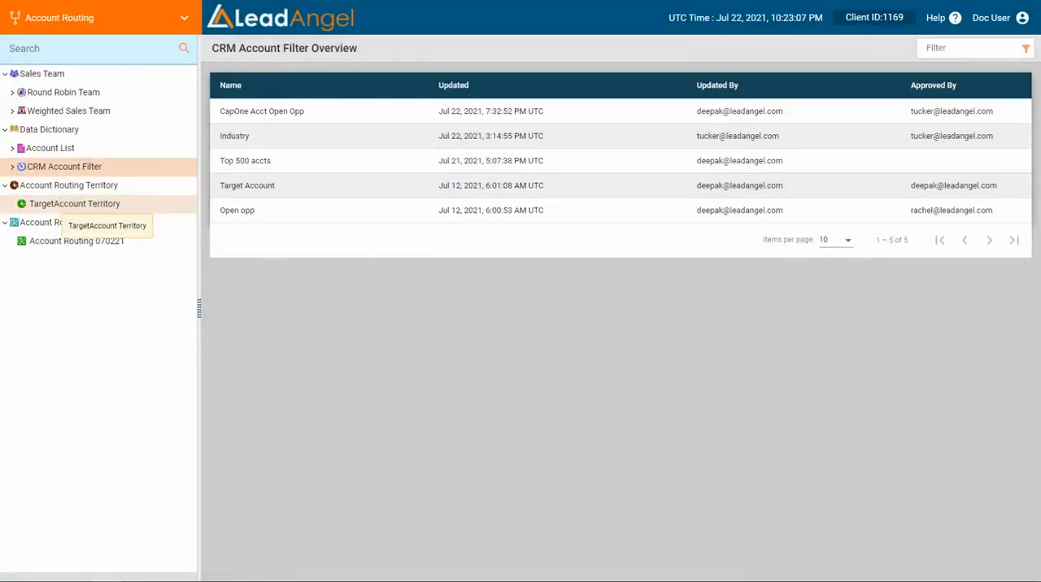
Examine the TargetAccount Territory's filter, the Account Routing Territory overview and the actions available for each.
click(74, 204)
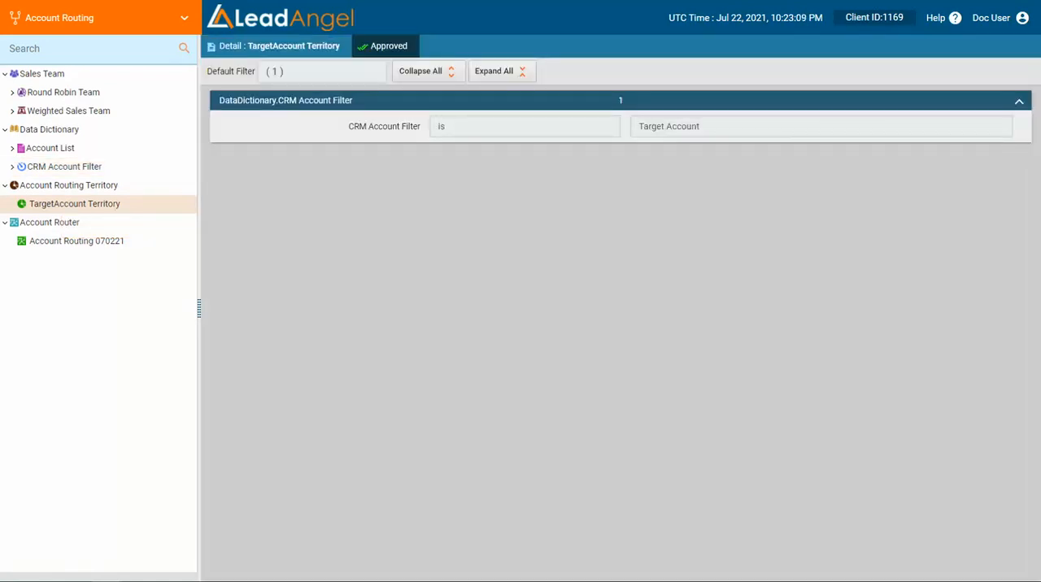
right_click(81, 204)
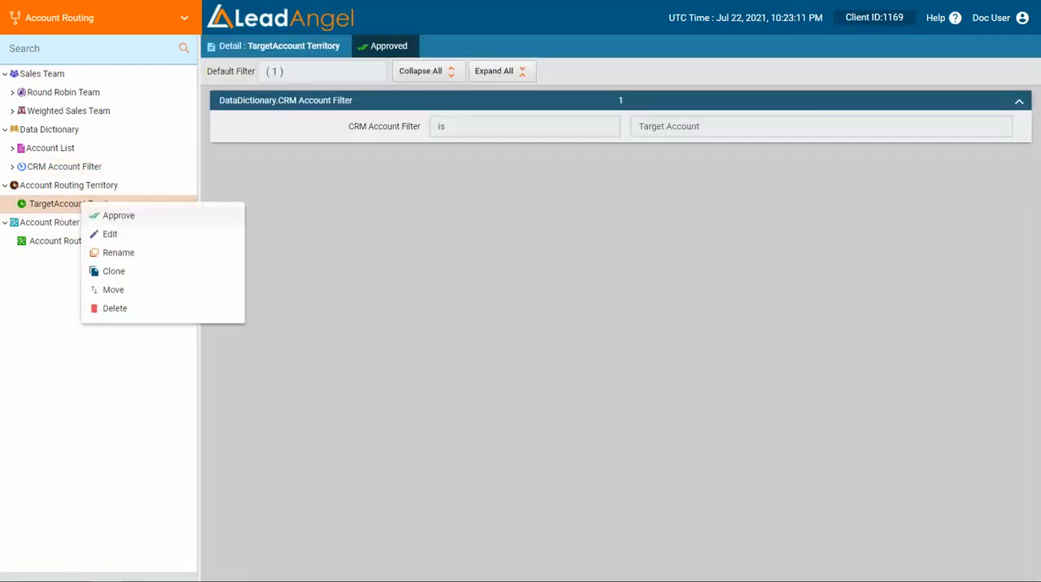
click(65, 185)
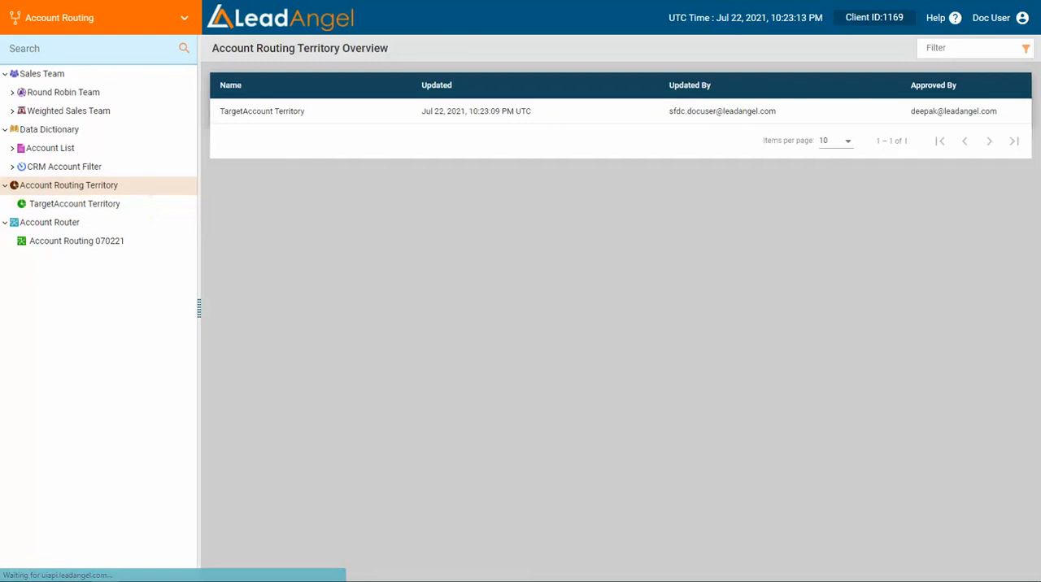
right_click(111, 185)
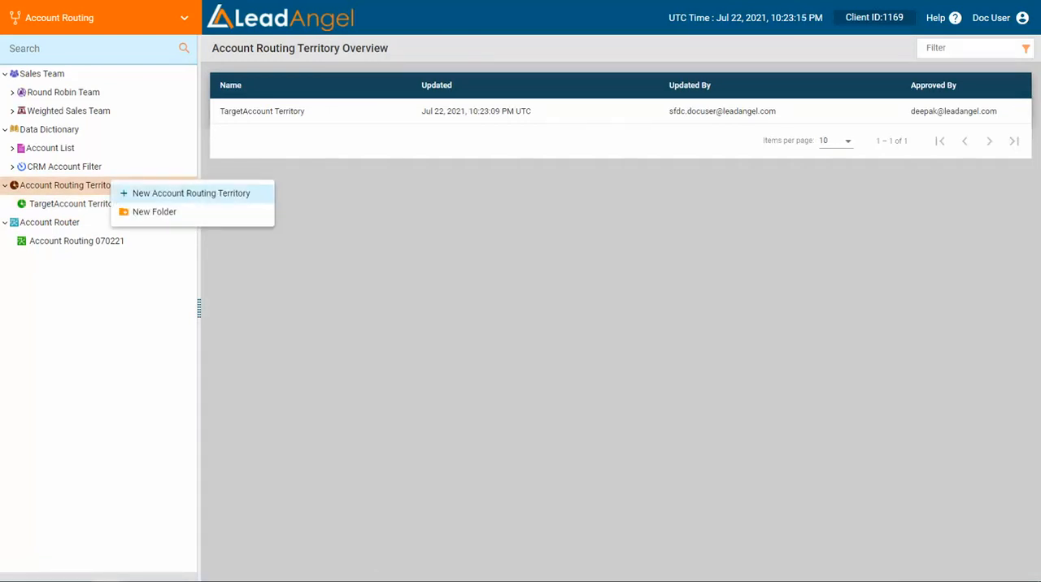
click(104, 244)
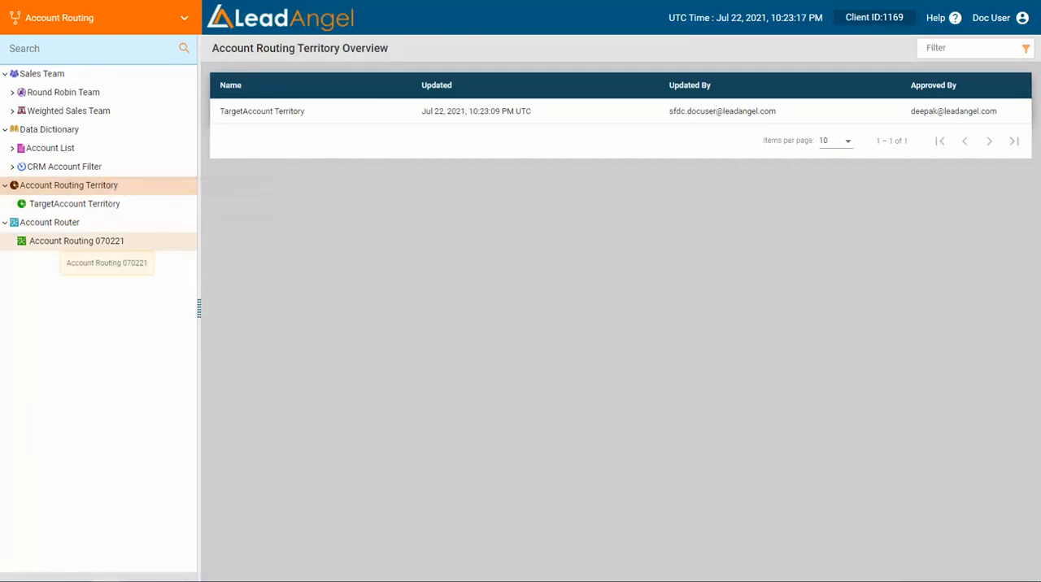
Clear the Account Router Feeder of Account Routing 070221, reselect AccountRouting and save the choice.
click(73, 240)
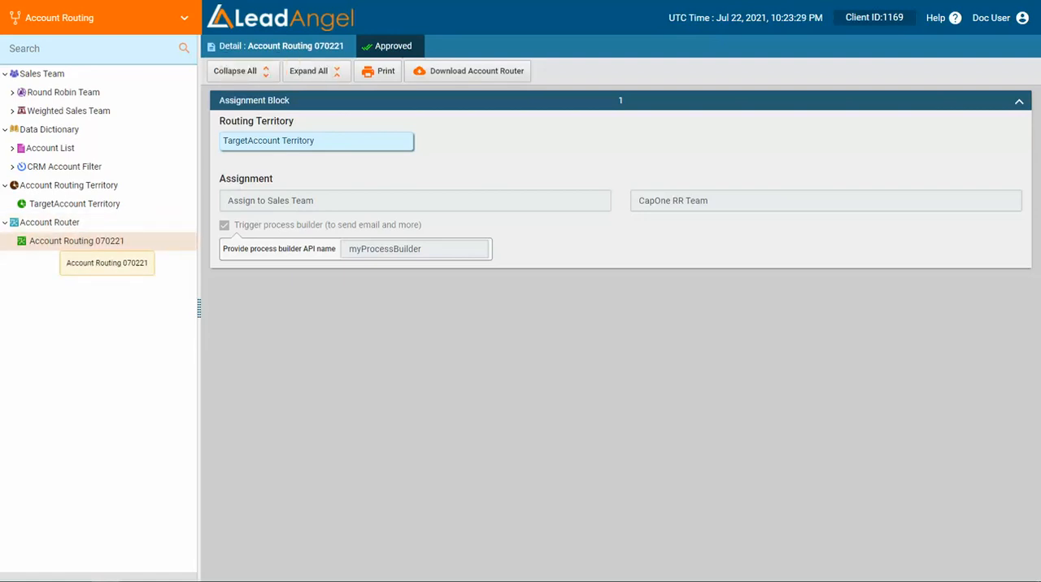
click(279, 46)
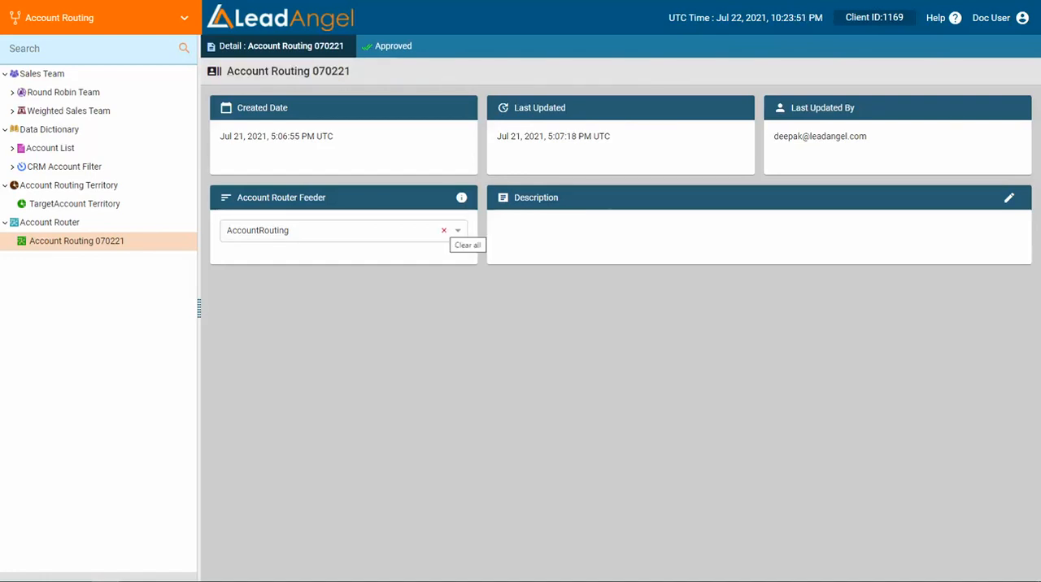
click(444, 231)
click(433, 232)
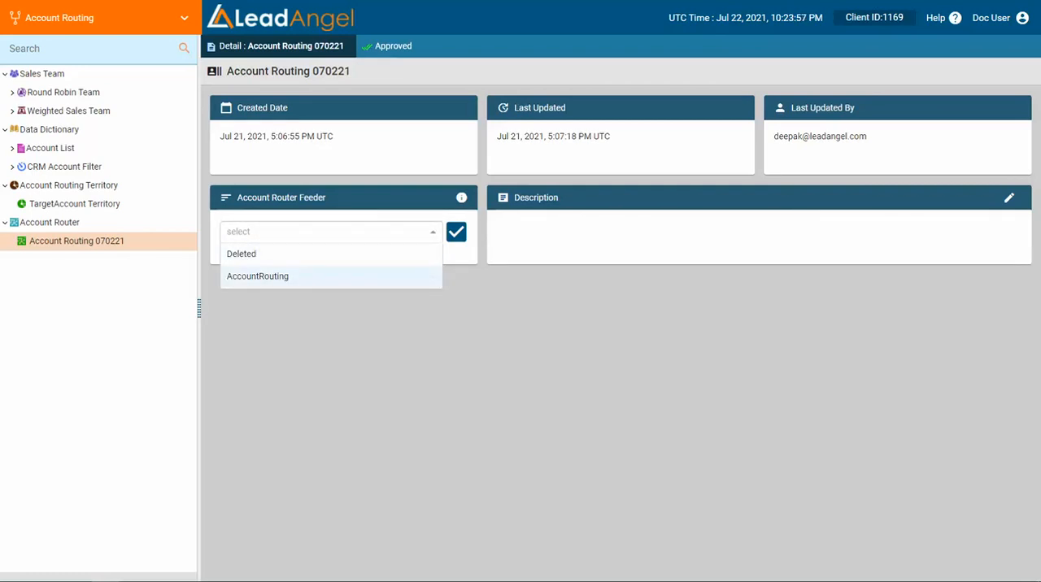
key(Return)
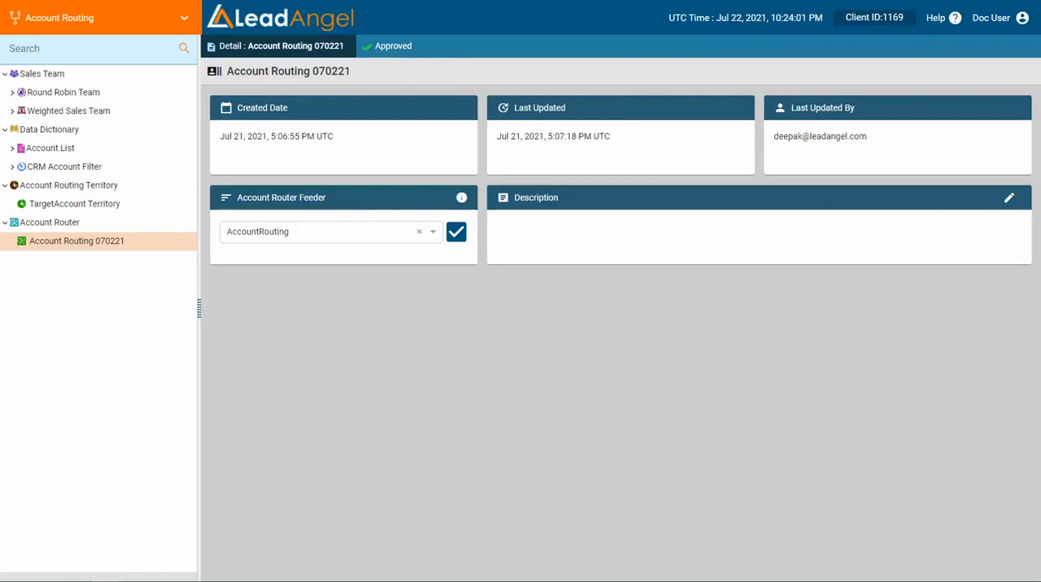
click(456, 231)
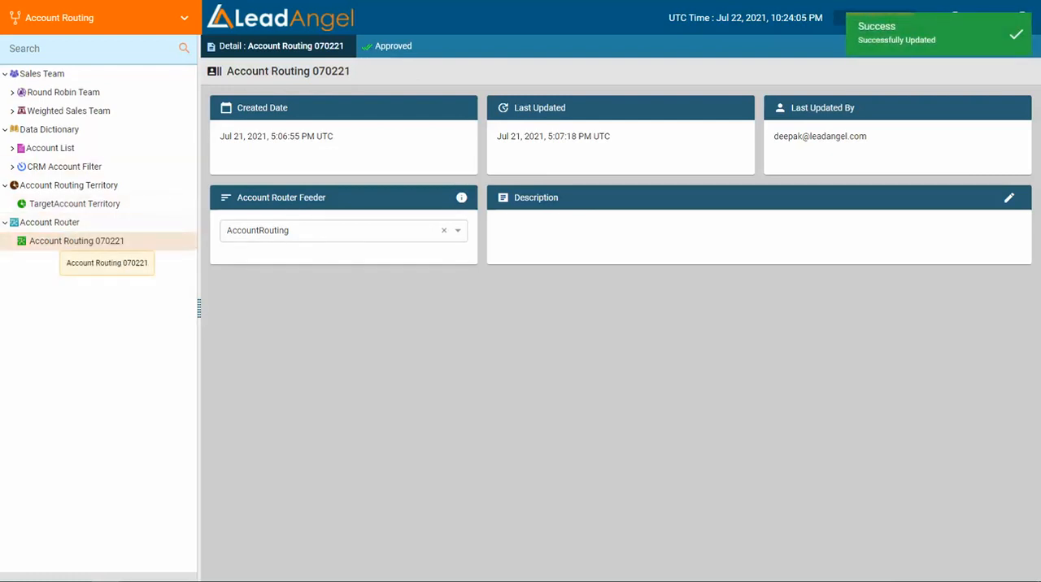
Edit the Account Routing 070221 router as a draft and add a new assignment block above the existing one.
right_click(112, 240)
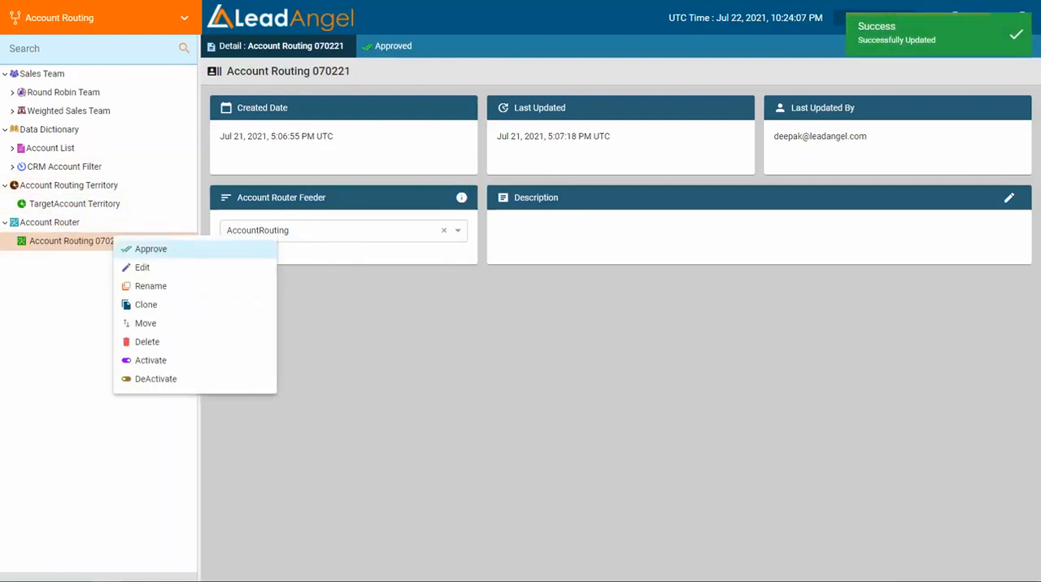
click(143, 268)
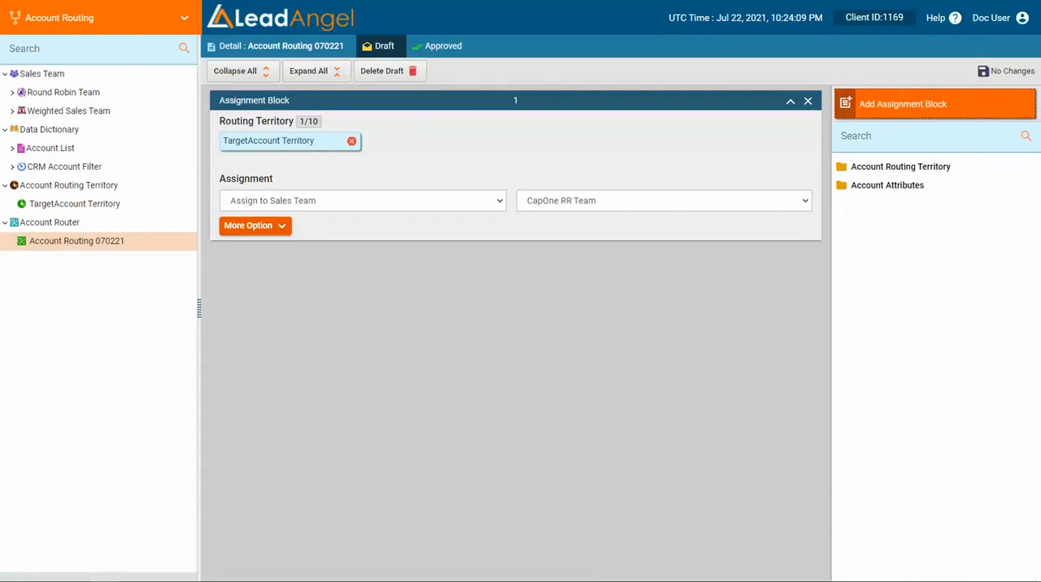
drag(902, 103, 618, 146)
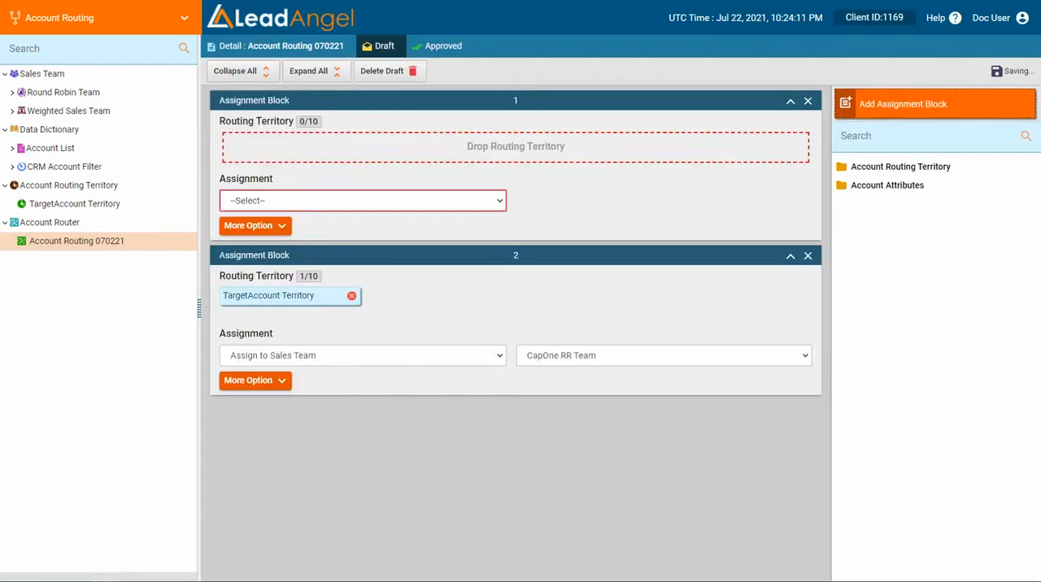
Remove TargetAccount Territory from the second assignment block and add it as the first block's routing territory.
click(899, 167)
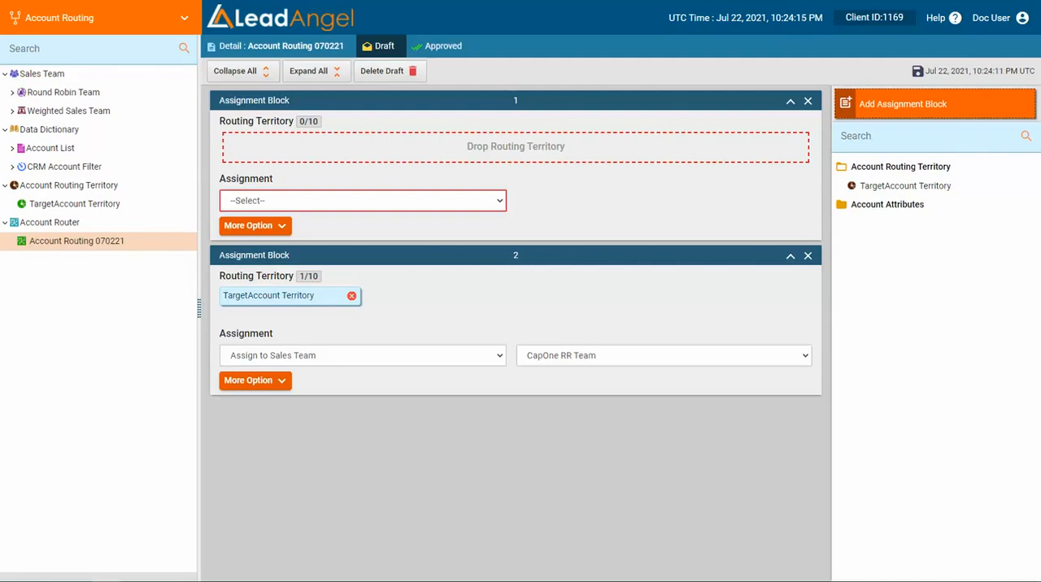
click(351, 295)
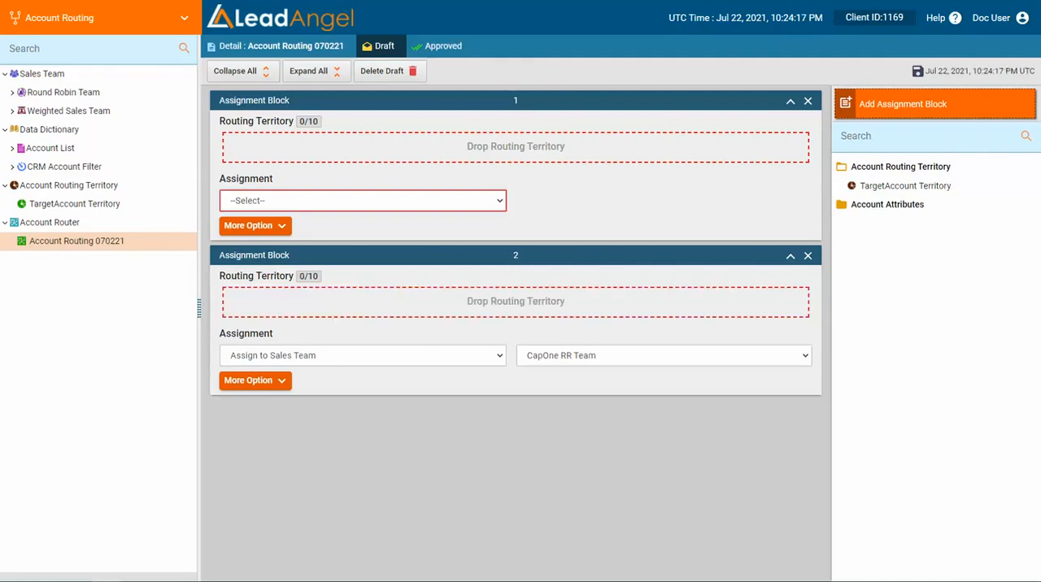
drag(905, 185, 570, 143)
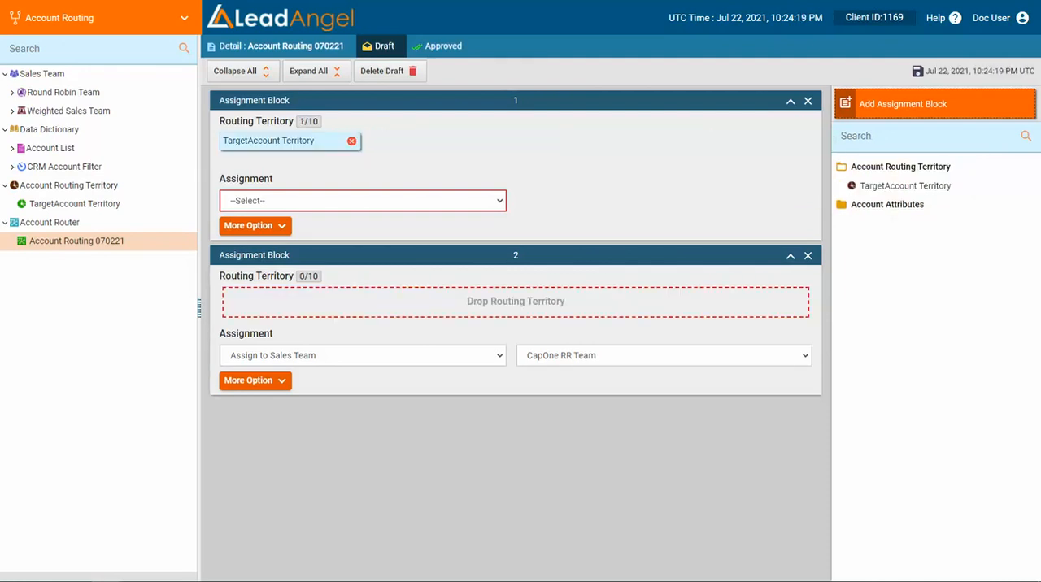
Set the first block's assignment to Do Not Assign and enable its process builder trigger.
click(363, 200)
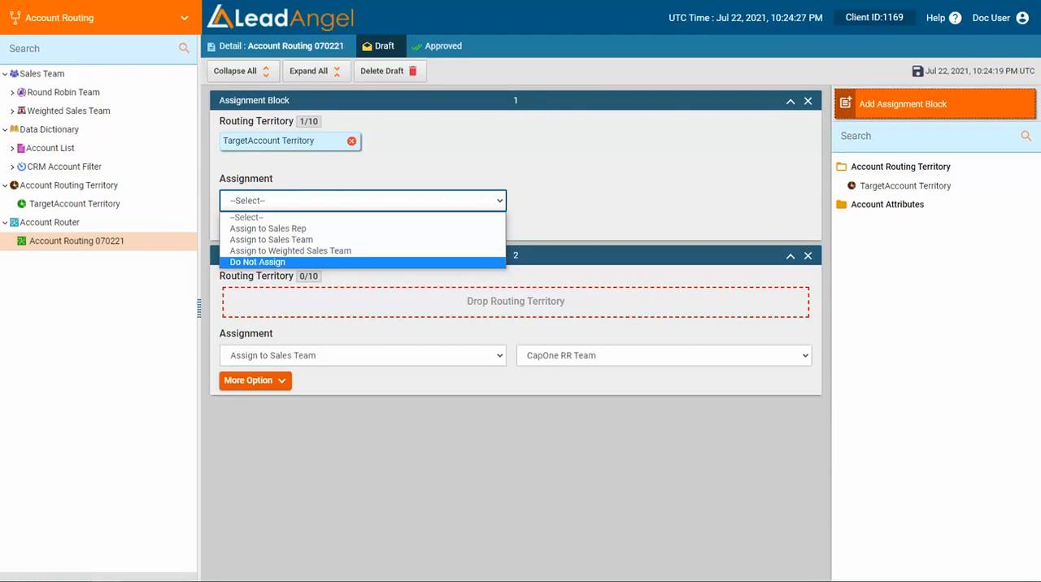
click(257, 262)
click(254, 225)
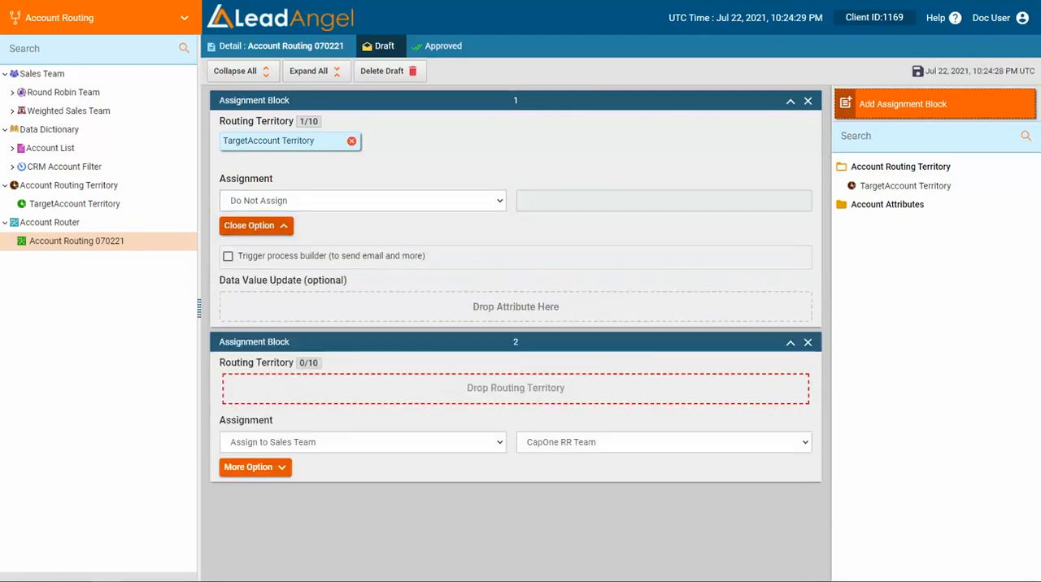
click(228, 256)
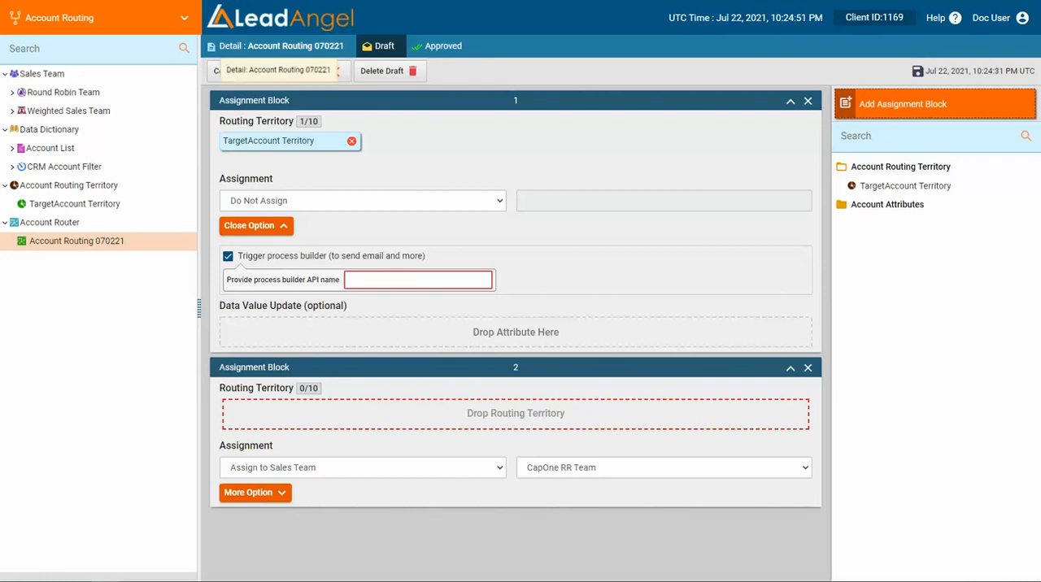
Show the Account Routing 070221 details, and switch to the Contact Router module with its Sales Team section expanded.
click(278, 46)
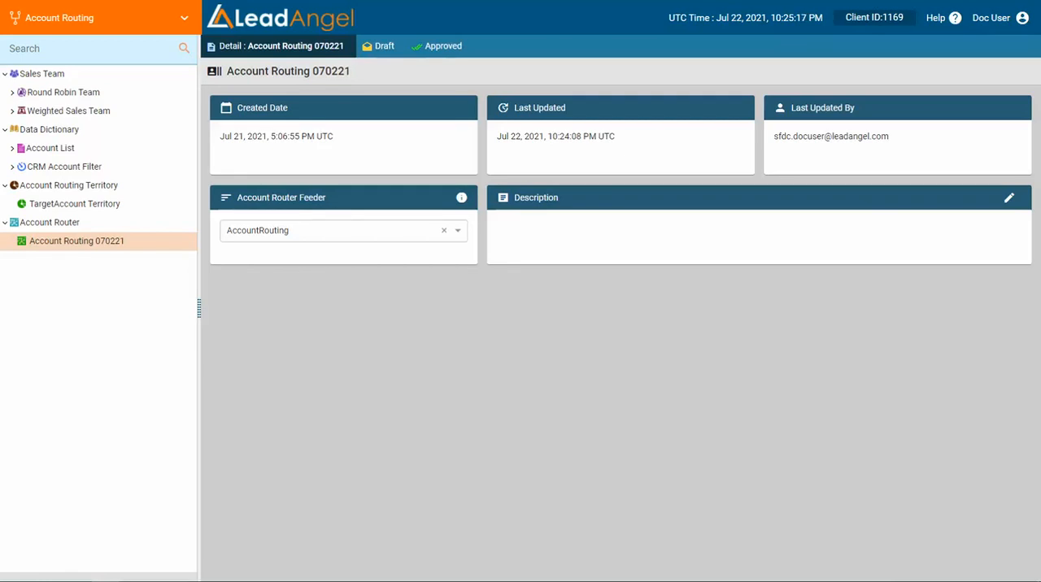
click(183, 18)
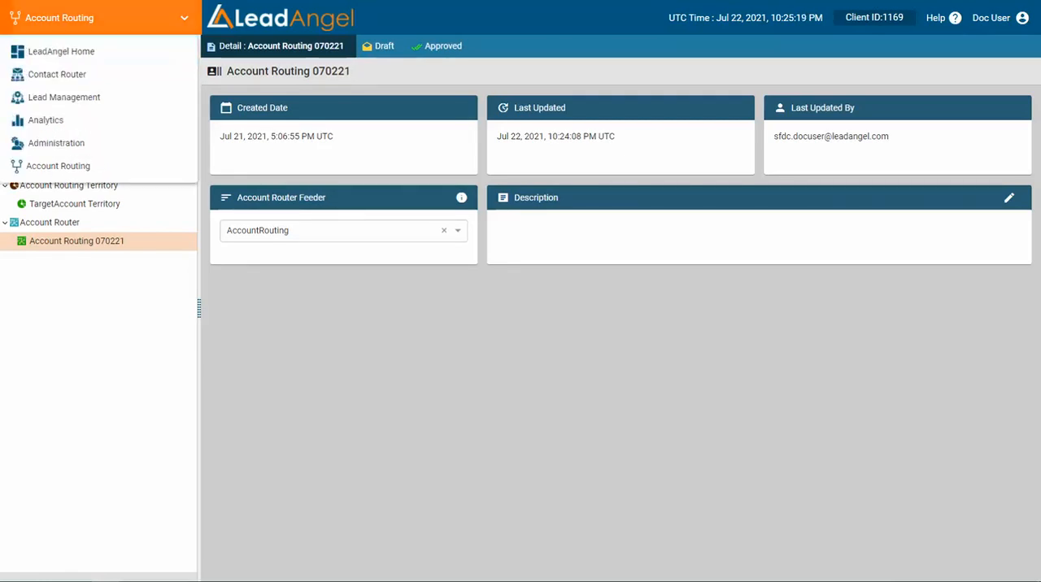
click(57, 74)
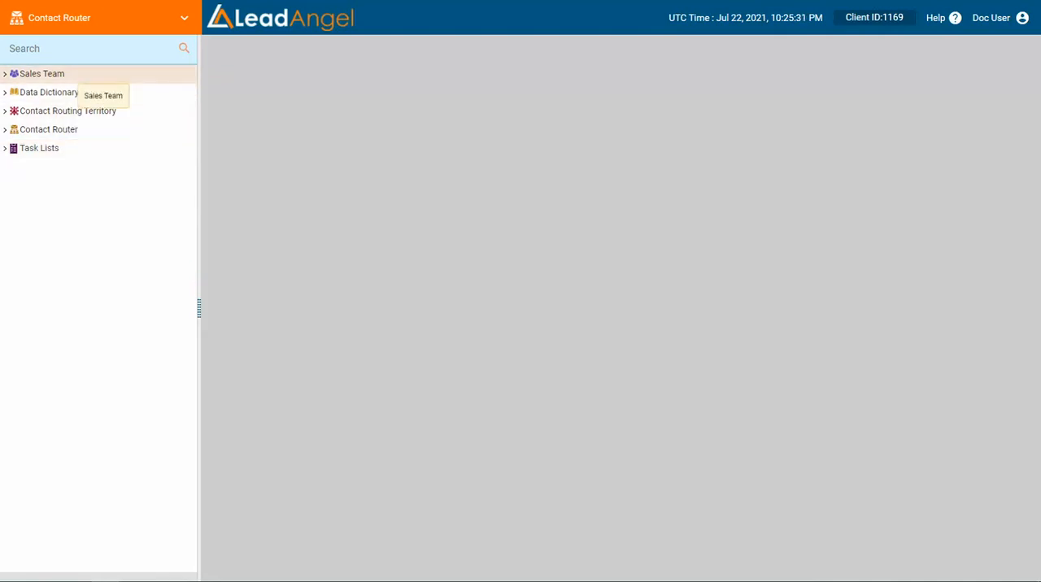
click(74, 73)
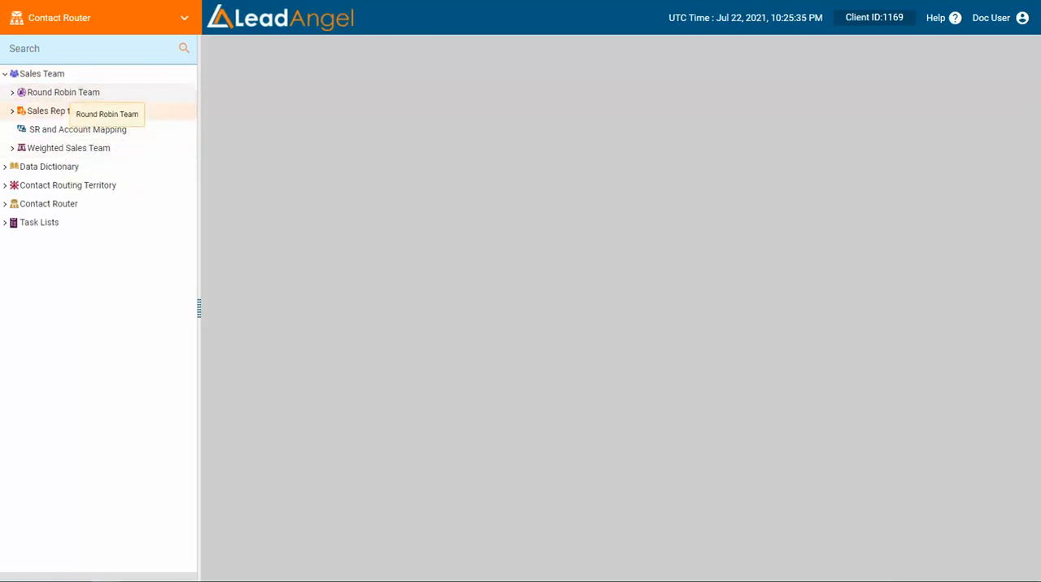
Expand the Data Dictionary and Contact Routing Territory sections and show the contact RT territory's approved filter.
click(71, 167)
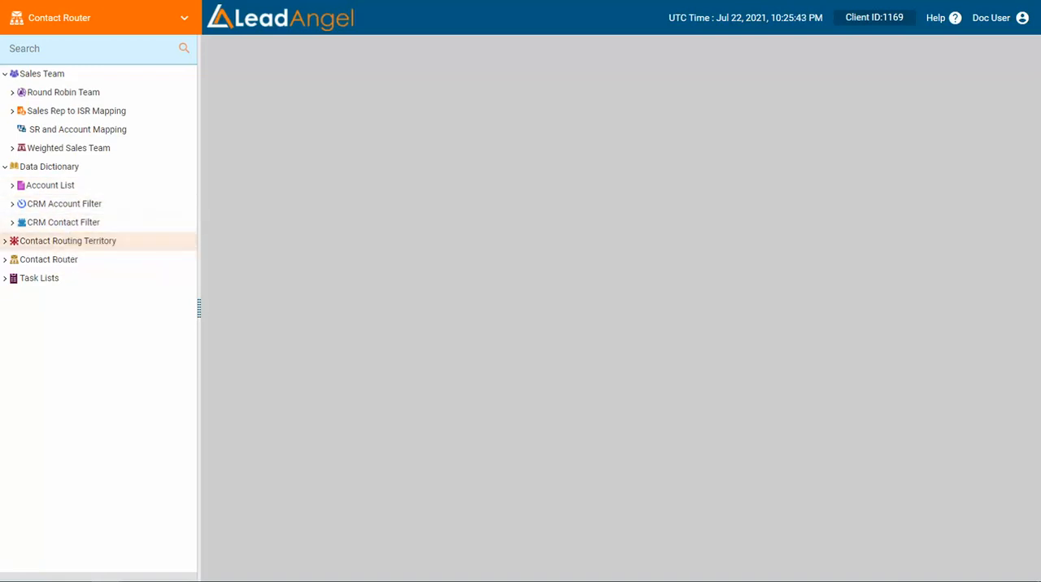
click(5, 242)
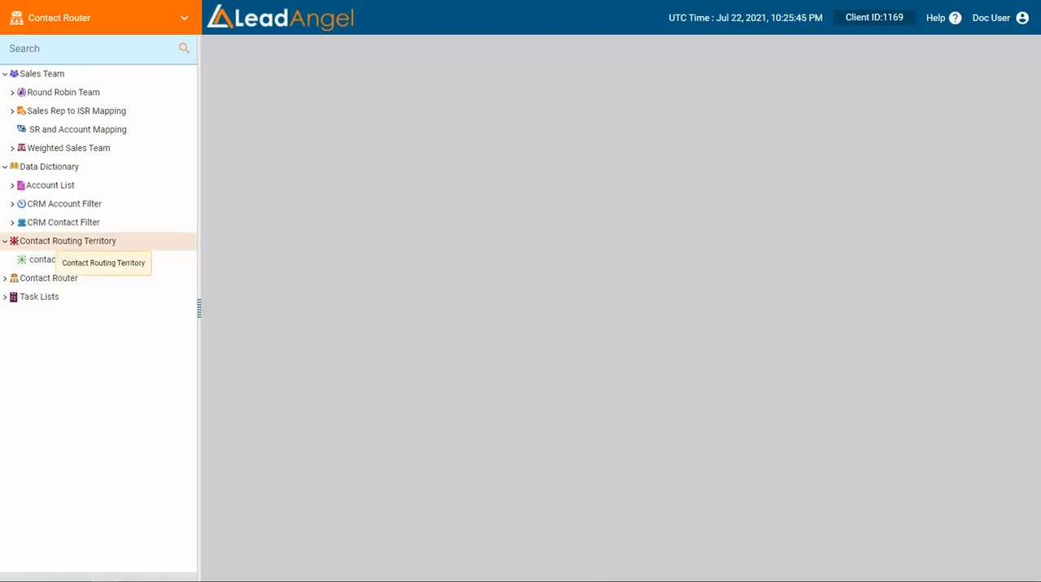
click(81, 261)
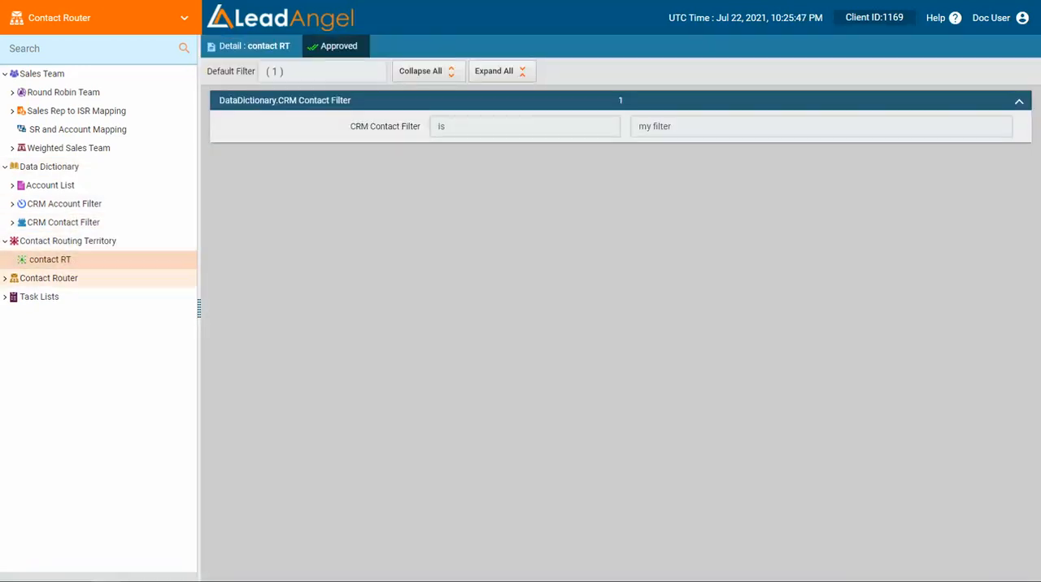
Show the New Contact Router's draft from the Contact Router section and reveal its assignment block's additional options.
click(5, 278)
click(67, 297)
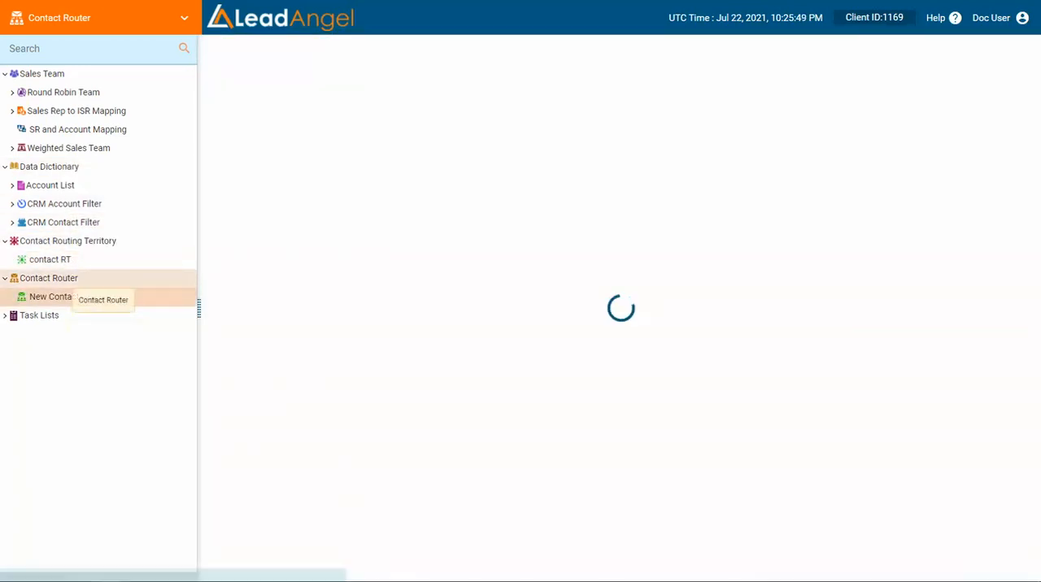
click(256, 225)
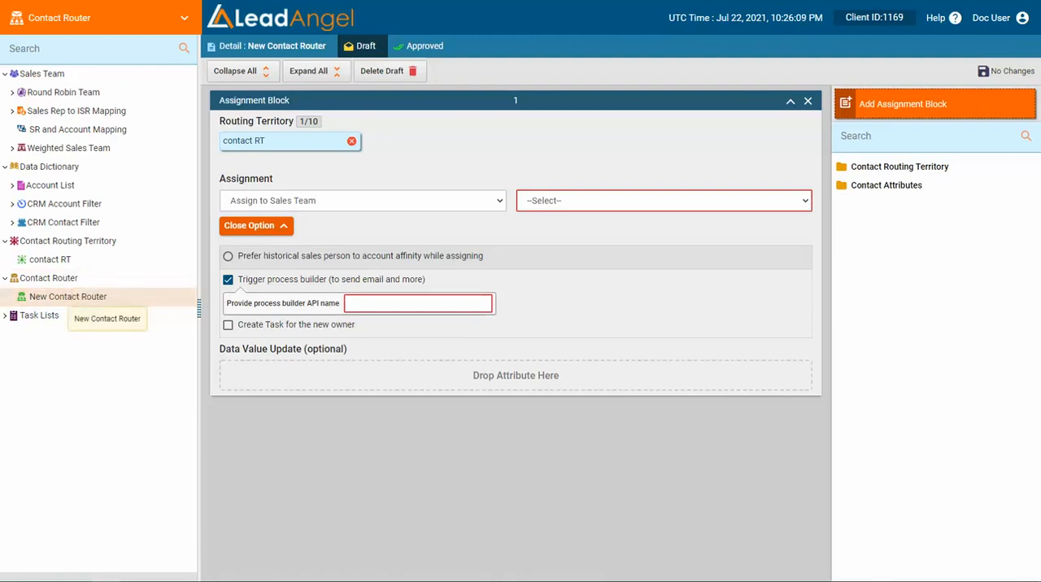
Show the New Contact Router details and view the available Contact Feeder Filter choices without selecting one.
click(271, 46)
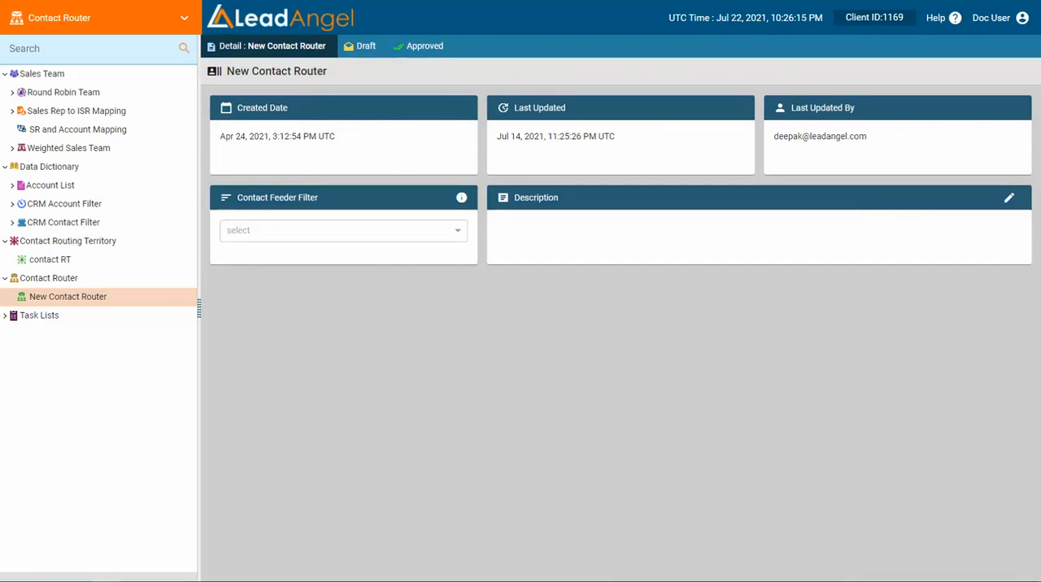
click(343, 231)
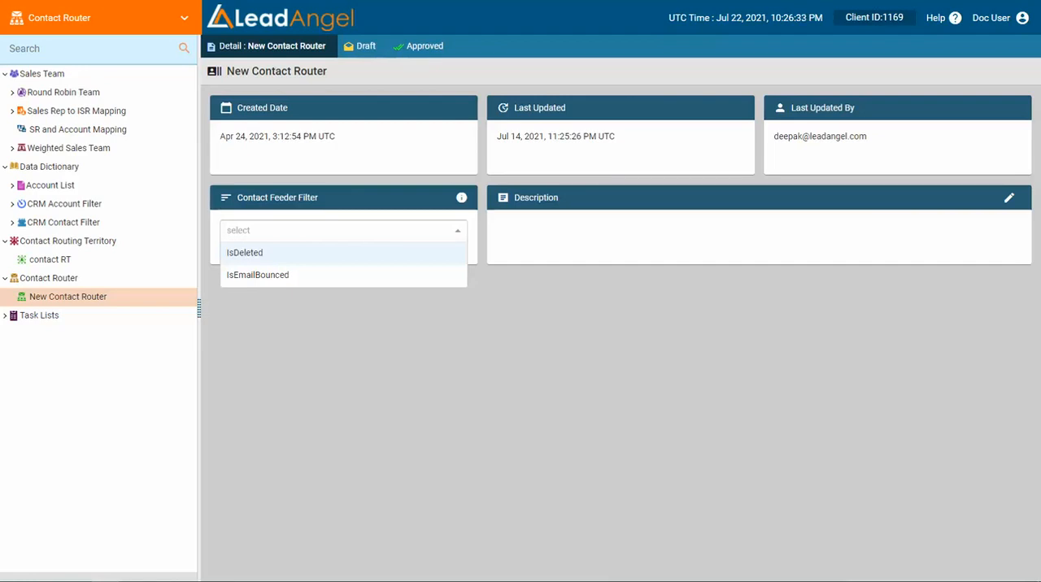
key(Escape)
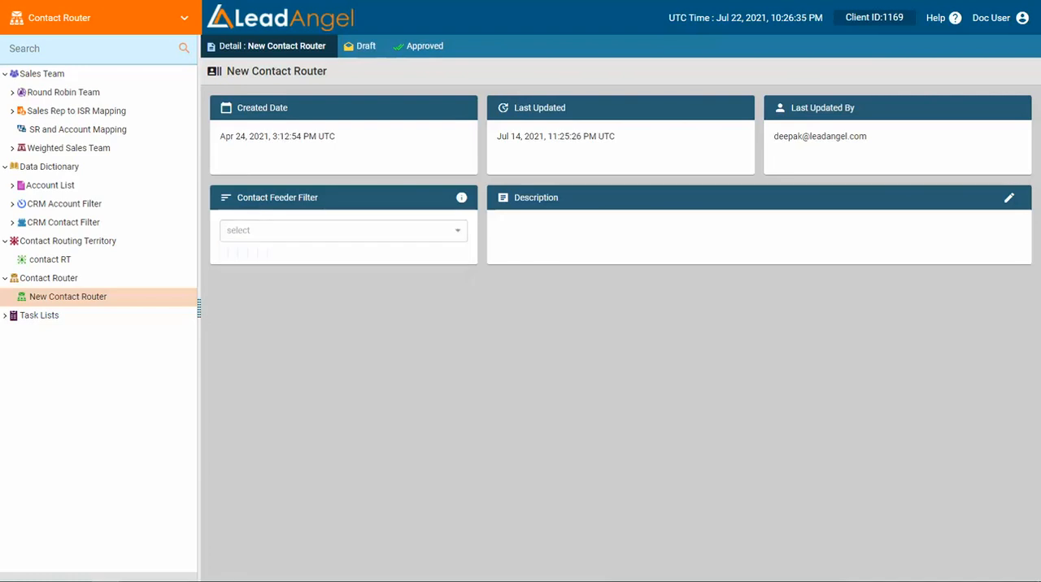